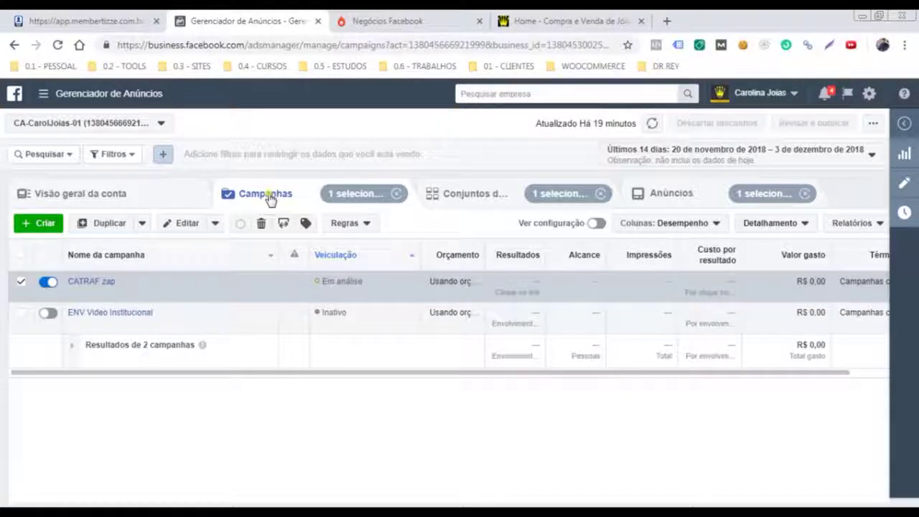
Duplicate the CATRAF zap campaign with one copy
{"action": "left_click", "coordinate": [195, 296]}
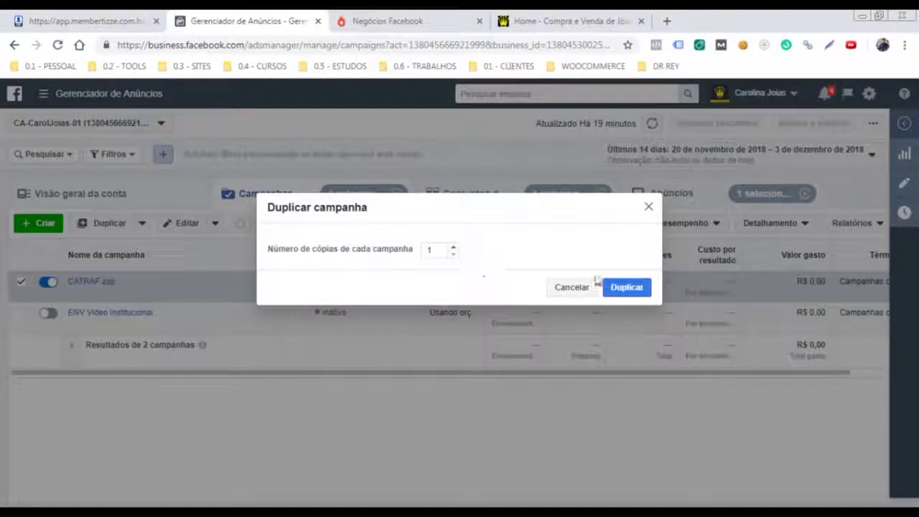
{"action": "left_click", "coordinate": [641, 290]}
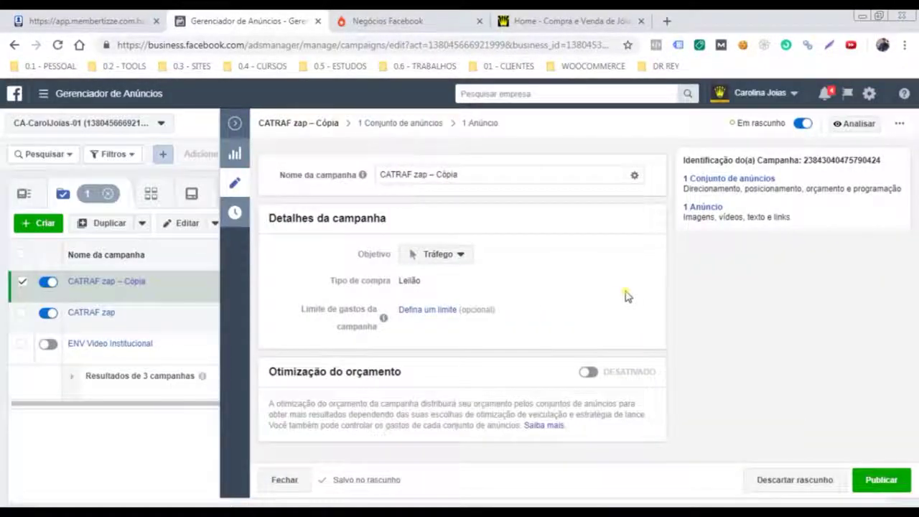
Rename the campaign copy as "CATRAF zap (relogios)" and publish it
{"action": "double_click", "coordinate": [444, 175]}
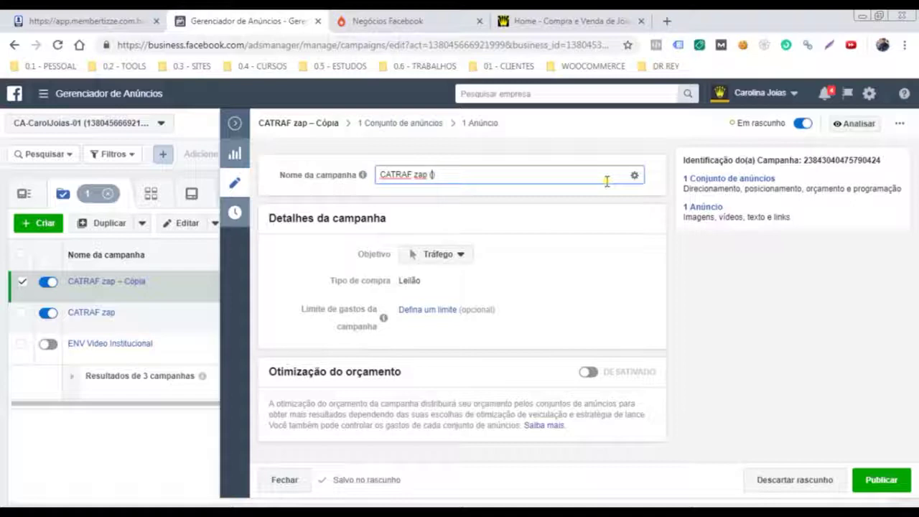
{"action": "type", "text": "(relogios)"}
{"action": "left_click", "coordinate": [883, 479]}
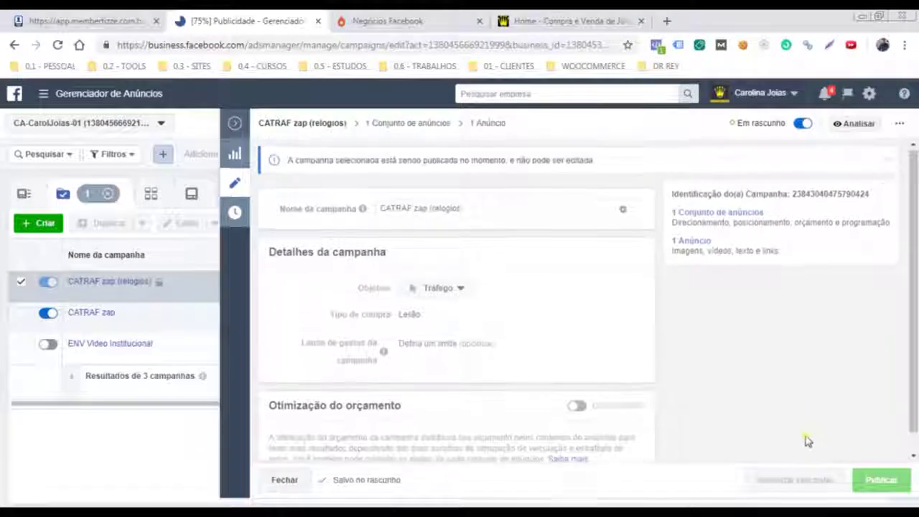
{"action": "left_click", "coordinate": [235, 123]}
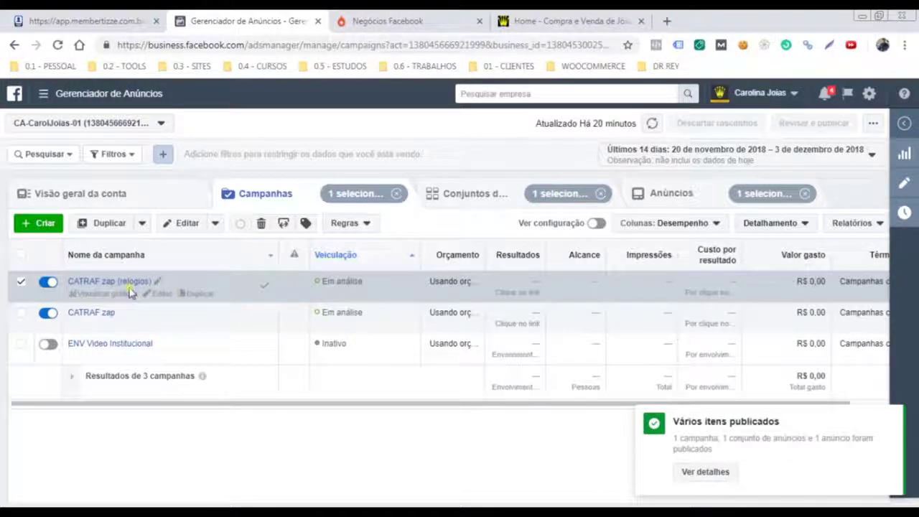
Rename the original CATRAF zap campaign as "CATRAF zap (joias e ouro)" and publish the change
{"action": "left_click", "coordinate": [21, 283]}
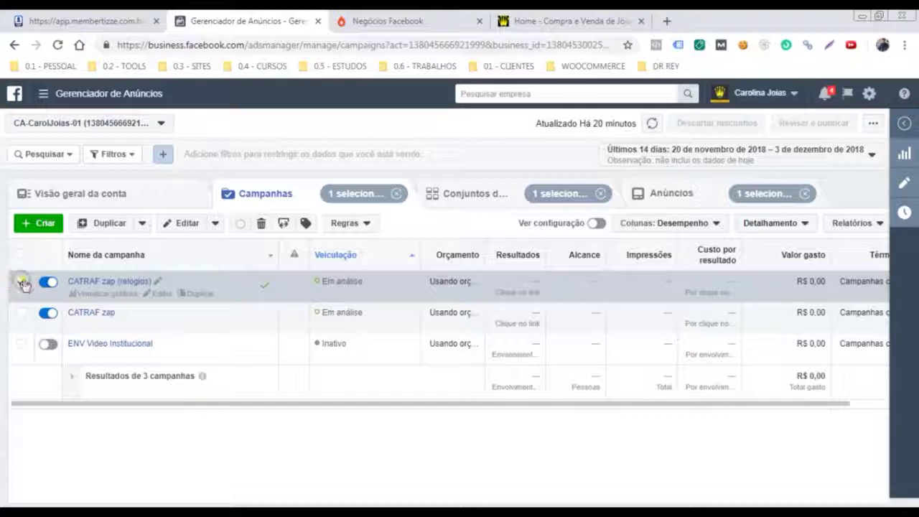
{"action": "left_click", "coordinate": [21, 283]}
{"action": "left_click", "coordinate": [122, 312]}
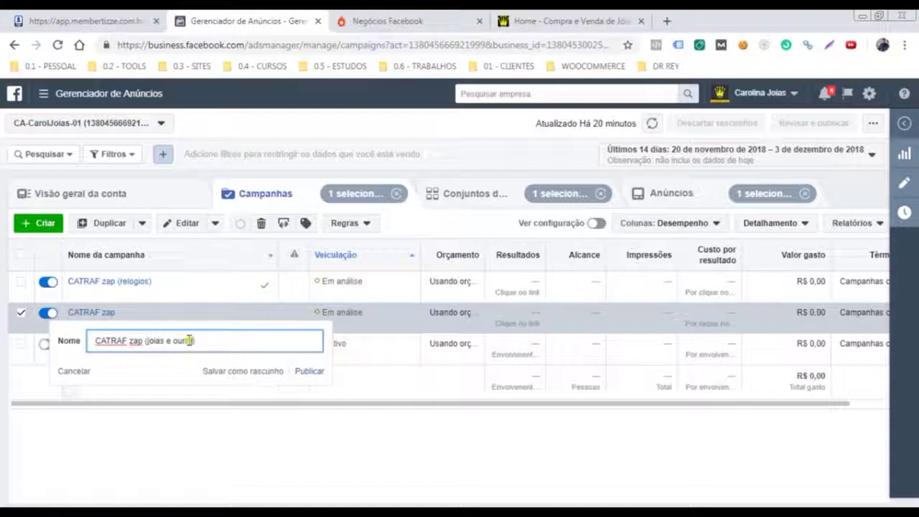
{"action": "key", "text": "Return"}
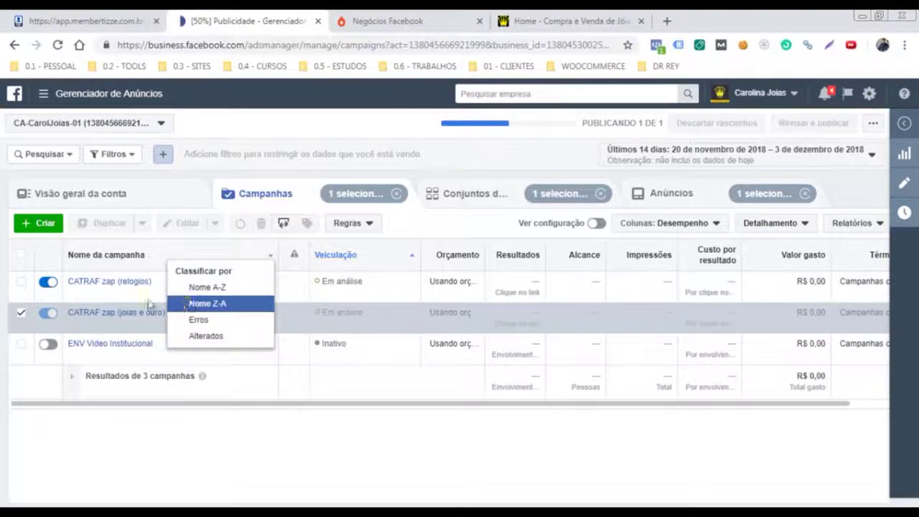
{"action": "left_click", "coordinate": [23, 315]}
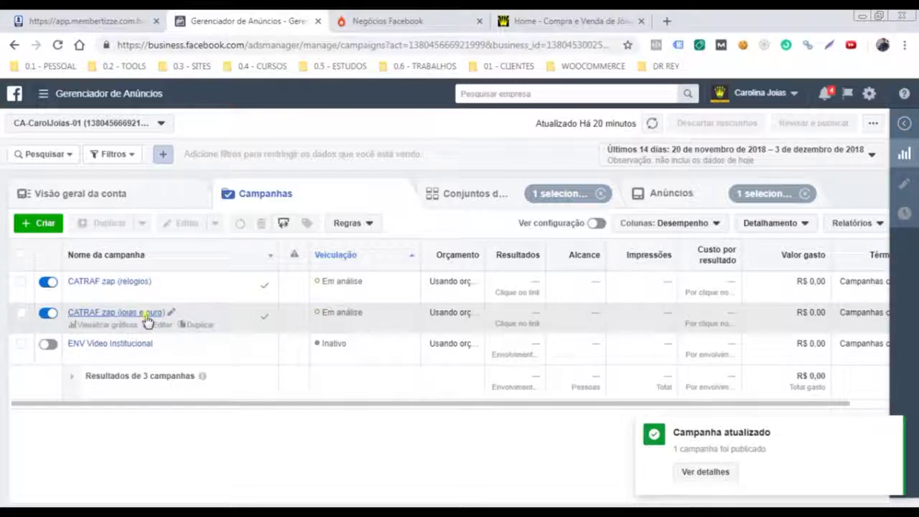
Review the budget, audience, placement and optimization settings of the 18+ ad set in the CATRAF zap (relogios) campaign
{"action": "left_click", "coordinate": [121, 284]}
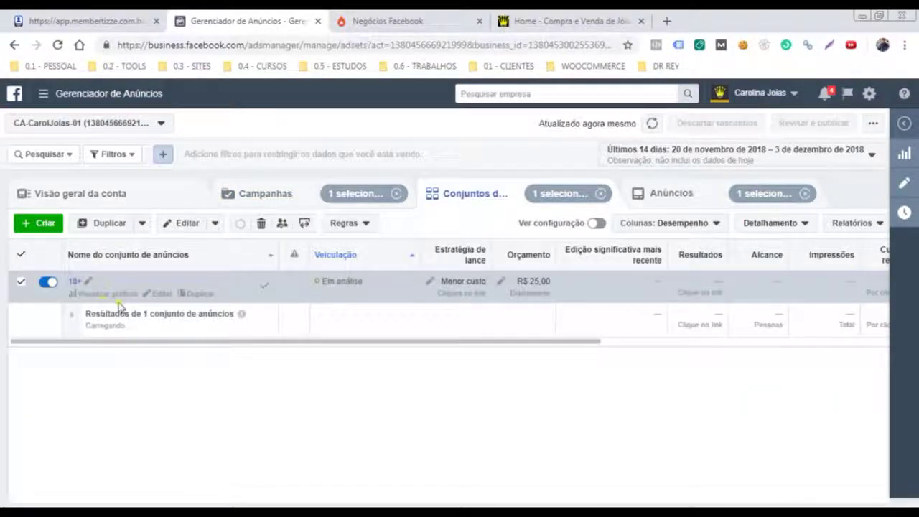
{"action": "left_click", "coordinate": [161, 294]}
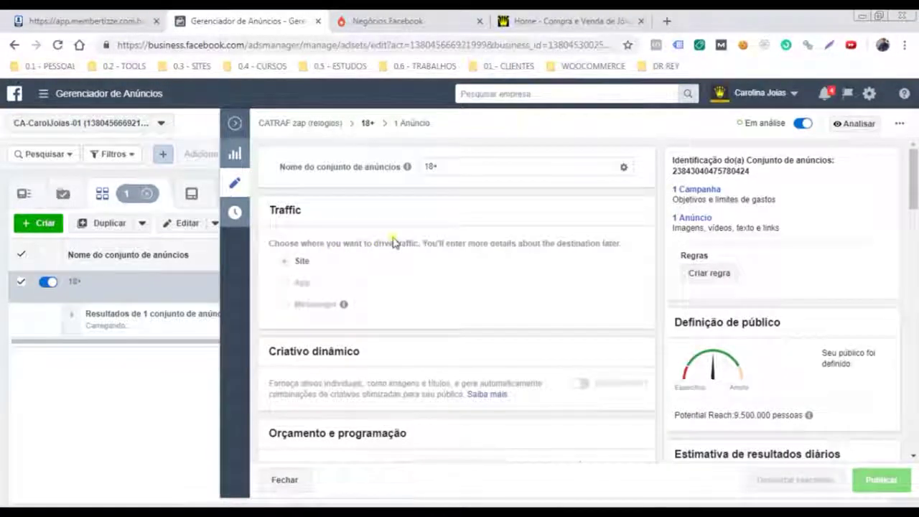
{"action": "scroll", "coordinate": [394, 242], "scroll_direction": "down", "scroll_amount": 4}
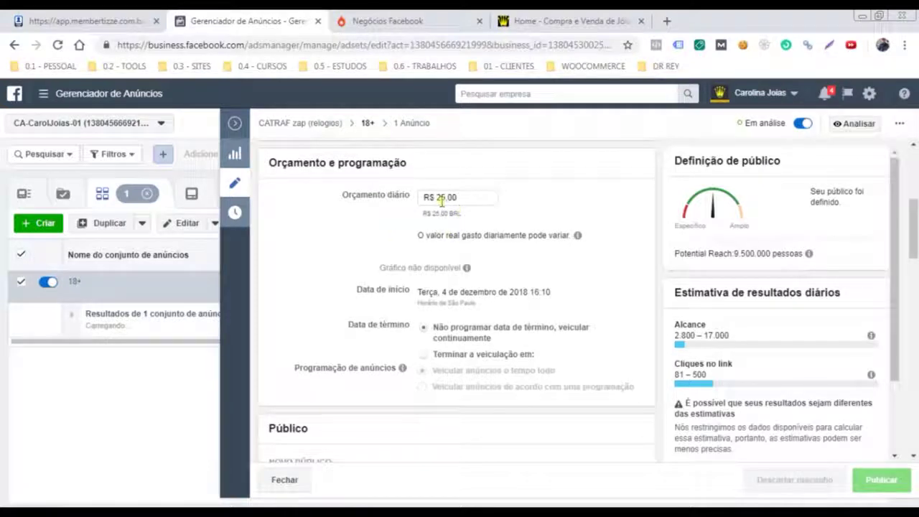
{"action": "scroll", "coordinate": [424, 215], "scroll_direction": "down", "scroll_amount": 3}
{"action": "scroll", "coordinate": [394, 266], "scroll_direction": "down", "scroll_amount": 1}
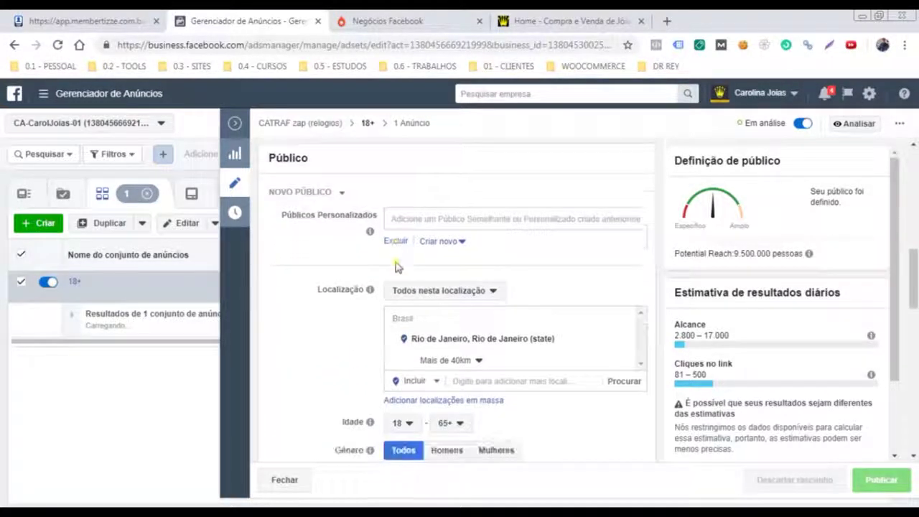
{"action": "scroll", "coordinate": [421, 324], "scroll_direction": "down", "scroll_amount": 2}
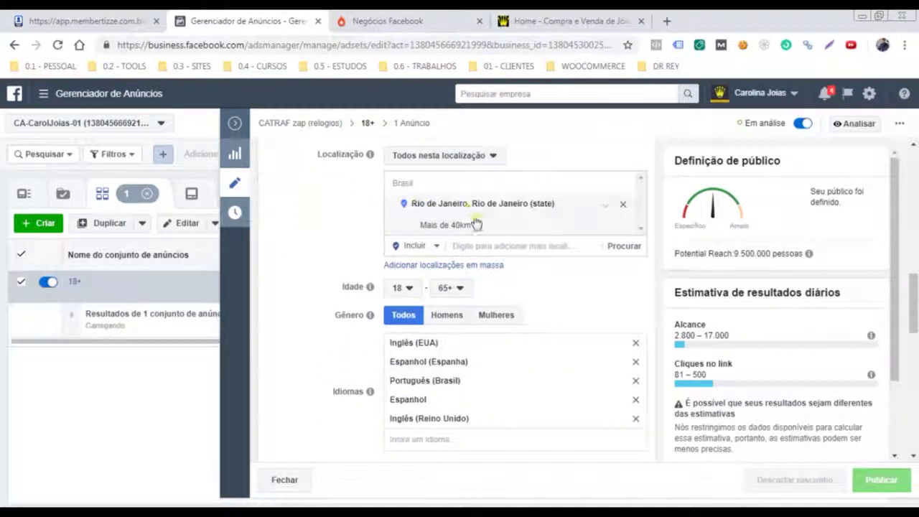
{"action": "scroll", "coordinate": [423, 327], "scroll_direction": "down", "scroll_amount": 5}
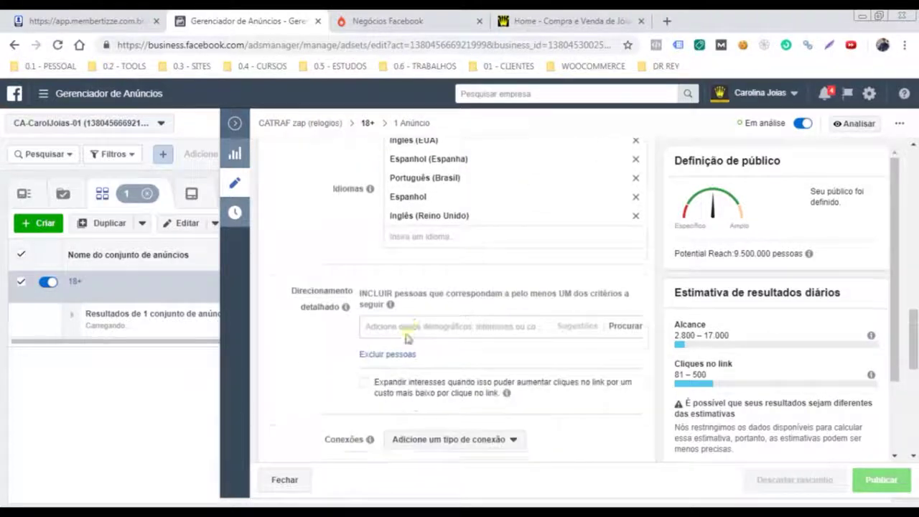
{"action": "scroll", "coordinate": [423, 337], "scroll_direction": "down", "scroll_amount": 3}
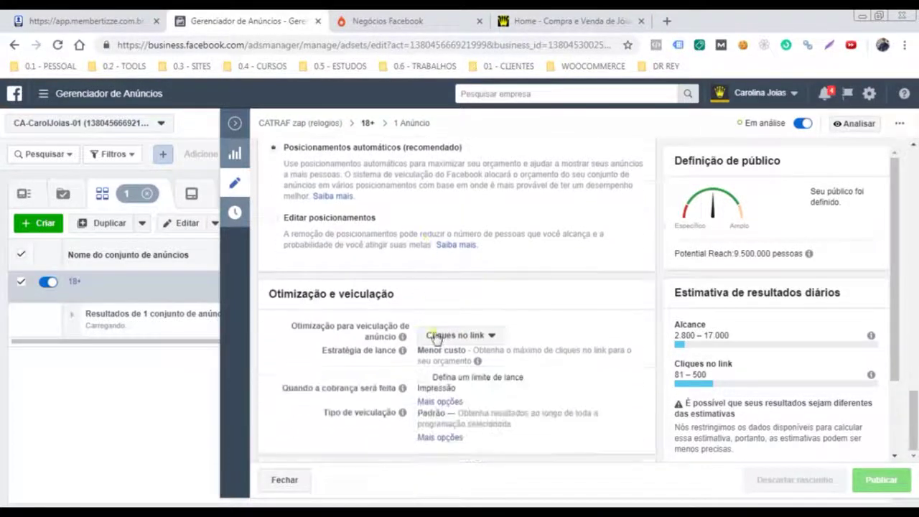
{"action": "left_click", "coordinate": [285, 480]}
Open the "Default name - Tráfego" ad of the relogios campaign for editing and remove its current image
{"action": "left_click", "coordinate": [668, 196]}
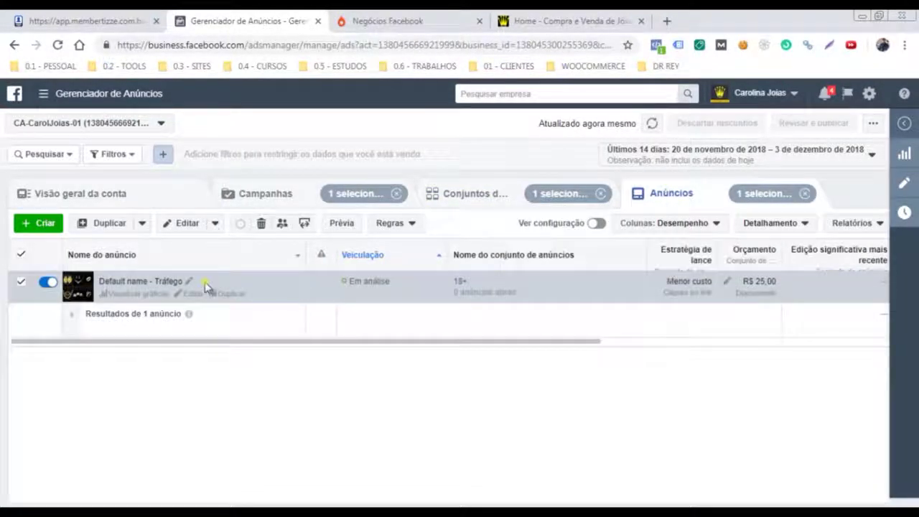
{"action": "left_click", "coordinate": [190, 293]}
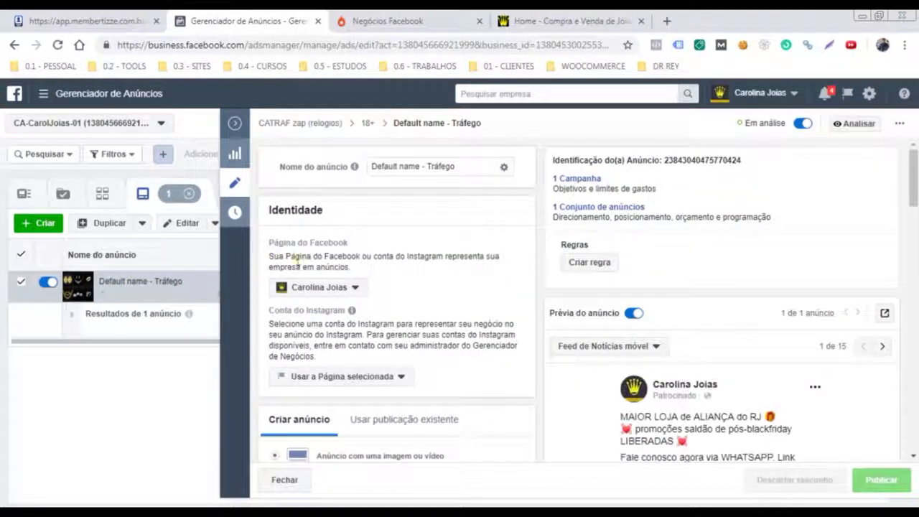
{"action": "scroll", "coordinate": [401, 276], "scroll_direction": "down", "scroll_amount": 6}
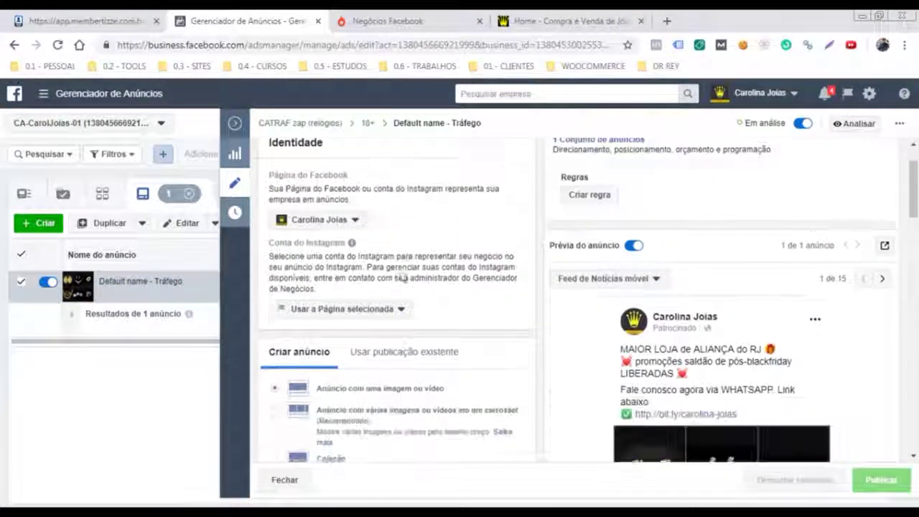
{"action": "scroll", "coordinate": [401, 273], "scroll_direction": "down", "scroll_amount": 1}
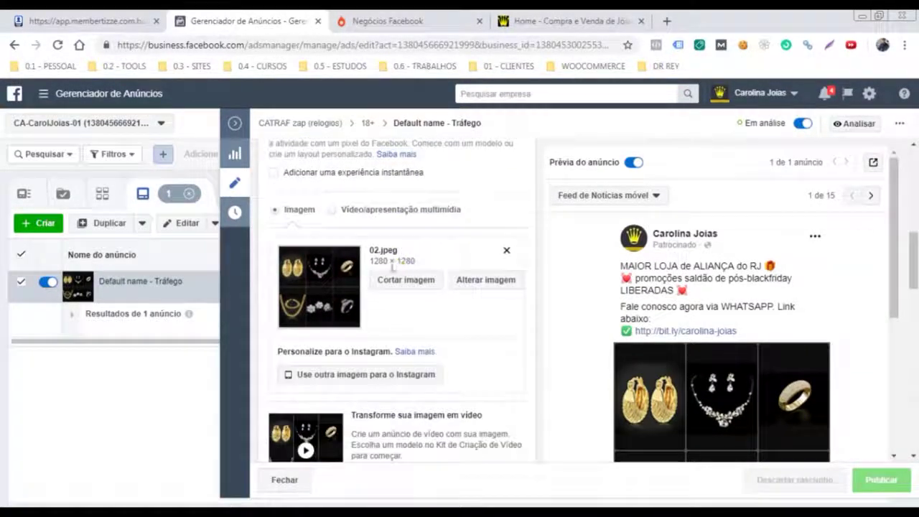
{"action": "left_click", "coordinate": [507, 253]}
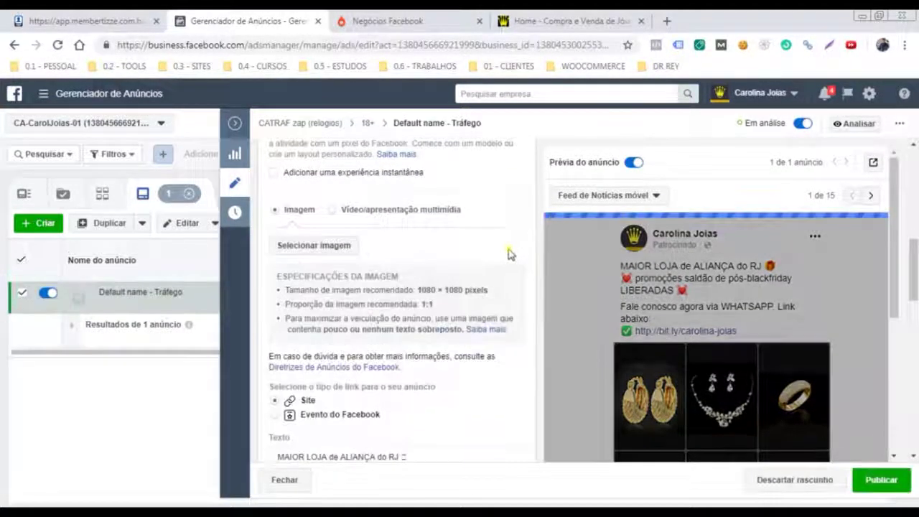
Upload the watch photo 07 from the 01 - IMAGENS folder and use it as the ad's image
{"action": "left_click", "coordinate": [308, 255]}
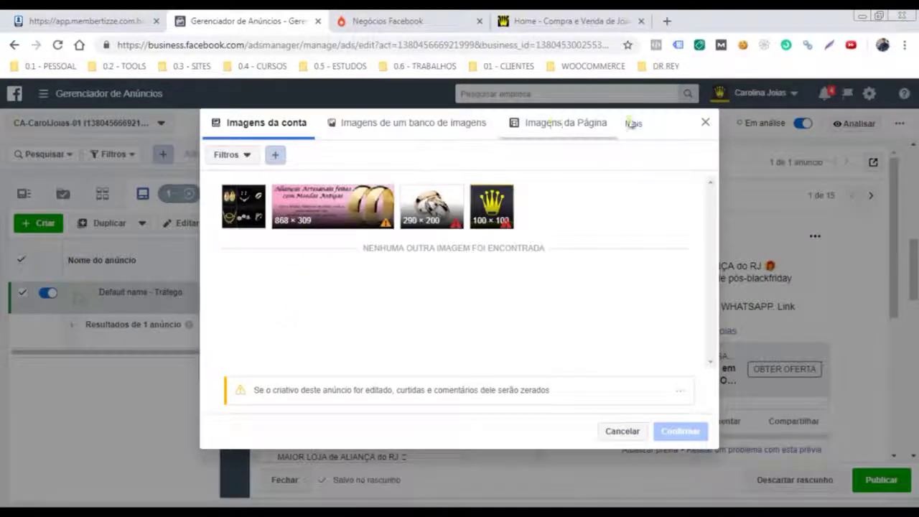
{"action": "left_click", "coordinate": [636, 127]}
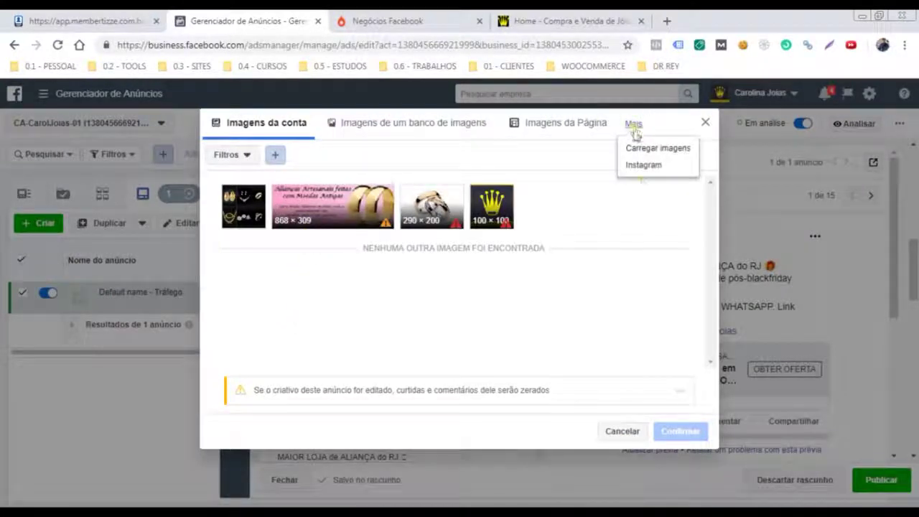
{"action": "left_click", "coordinate": [653, 147]}
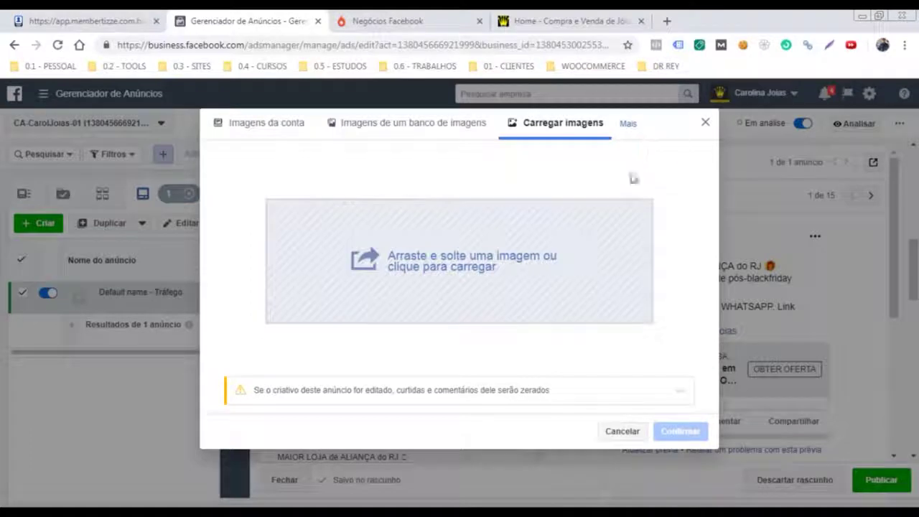
{"action": "left_click", "coordinate": [426, 273]}
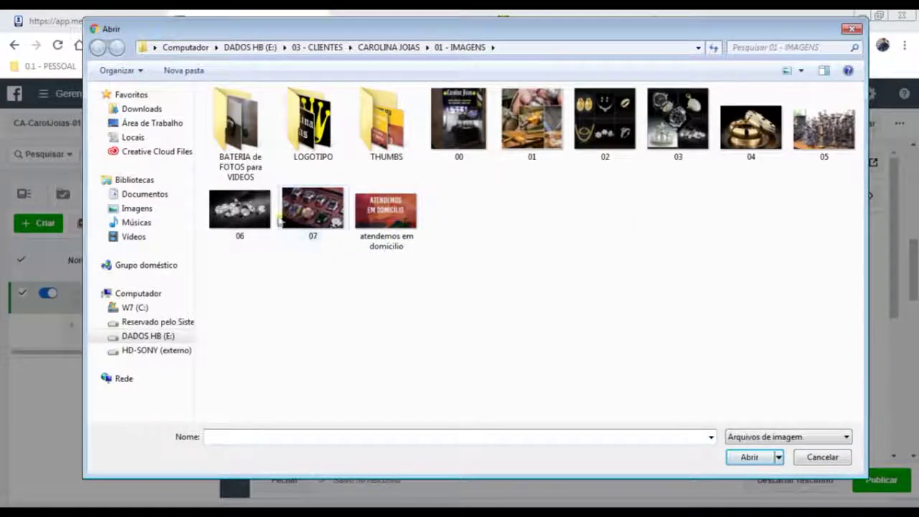
{"action": "left_click", "coordinate": [231, 224]}
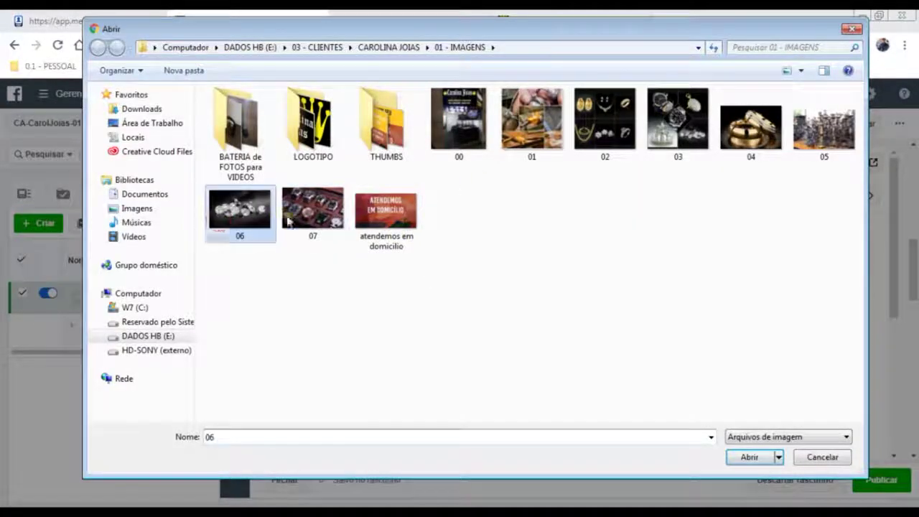
{"action": "left_click", "coordinate": [308, 228]}
{"action": "left_click", "coordinate": [263, 212]}
{"action": "left_click", "coordinate": [323, 213]}
{"action": "left_click", "coordinate": [323, 213]}
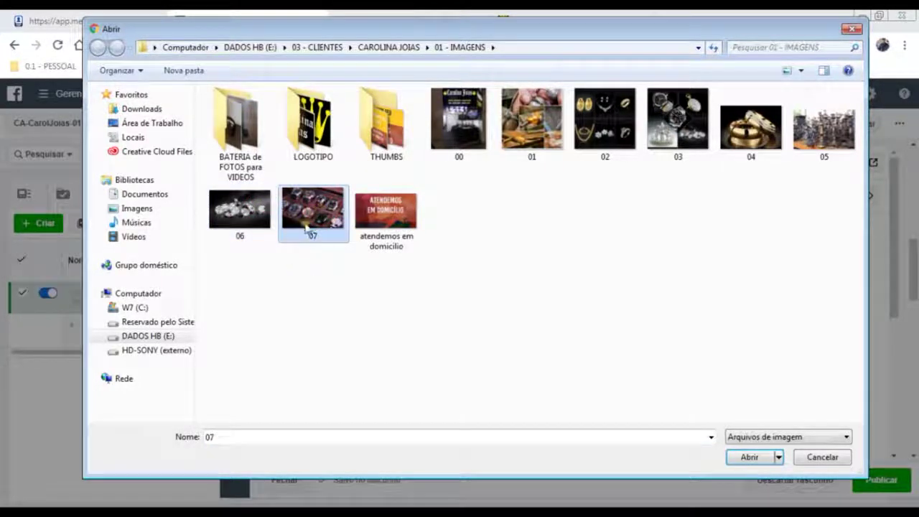
{"action": "double_click", "coordinate": [305, 223]}
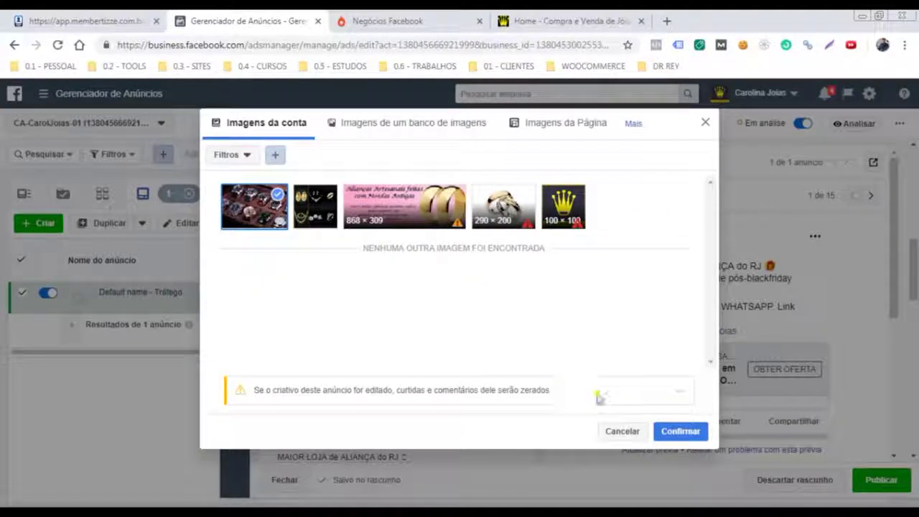
{"action": "left_click", "coordinate": [687, 435]}
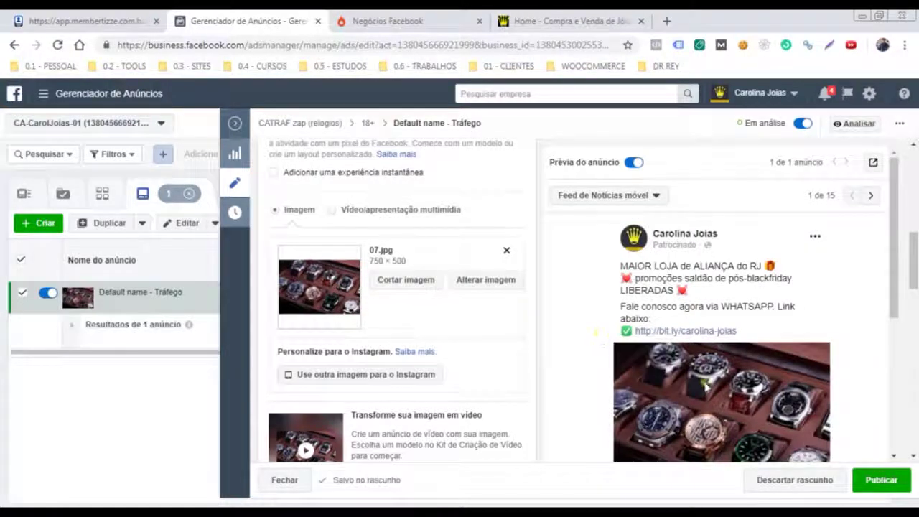
Replace ALIANÇA with RELÓGIOS in the first line of the ad text so it reads "MAIOR LOJA de RELÓGIOS do RJ"
{"action": "scroll", "coordinate": [600, 334], "scroll_direction": "down", "scroll_amount": 1}
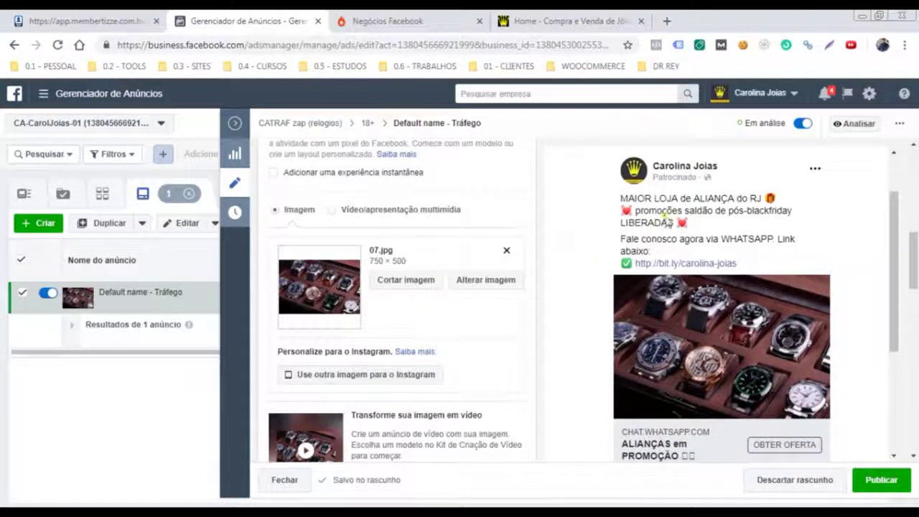
{"action": "scroll", "coordinate": [452, 260], "scroll_direction": "down", "scroll_amount": 4}
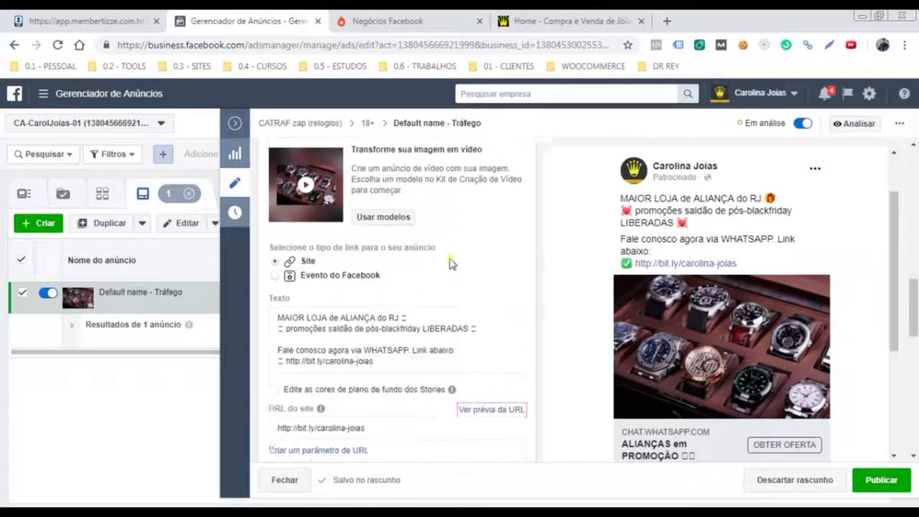
{"action": "left_click", "coordinate": [324, 315]}
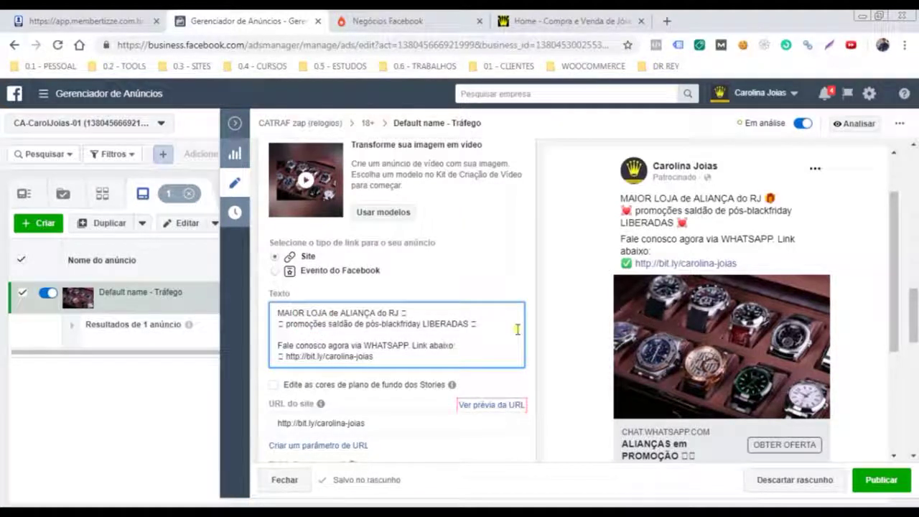
{"action": "key", "text": "shift+Right"}
{"action": "key", "text": "shift+Right"}
{"action": "key", "text": "shift+Right"}
{"action": "key", "text": "shift+Right"}
{"action": "key", "text": "shift+Right"}
{"action": "key", "text": "shift+Right"}
{"action": "key", "text": "shift+Right"}
{"action": "type", "text": "RELÓGIOS"}
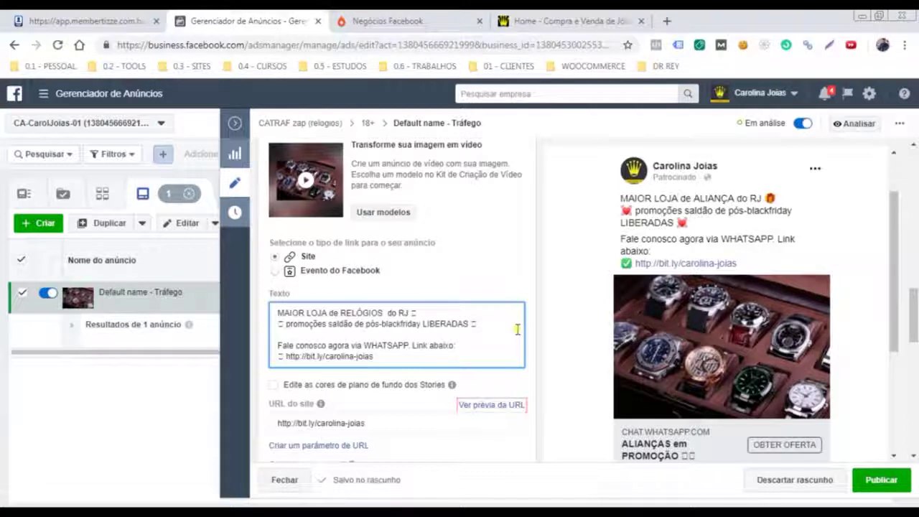
{"action": "key", "text": "End"}
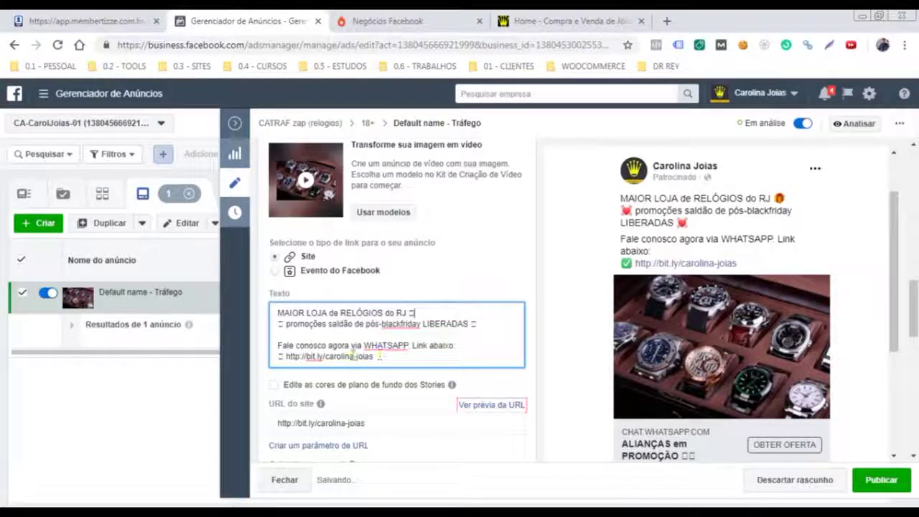
{"action": "scroll", "coordinate": [377, 363], "scroll_direction": "down", "scroll_amount": 3}
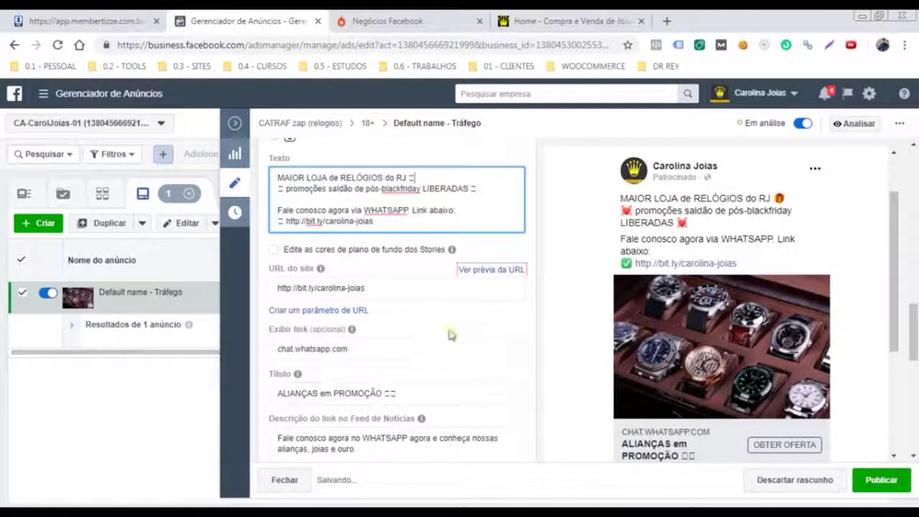
Replace ALIANÇAS with RELÓGIOS in the ad's title so it reads "RELÓGIOS em PROMOÇÃO", keeping the closing emojis
{"action": "double_click", "coordinate": [295, 393]}
{"action": "type", "text": "RELÓGIO"}
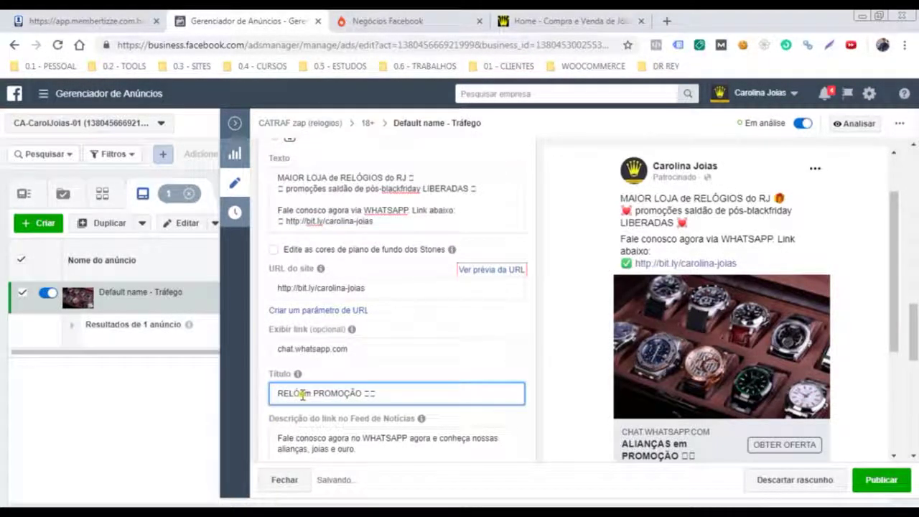
{"action": "type", "text": "S"}
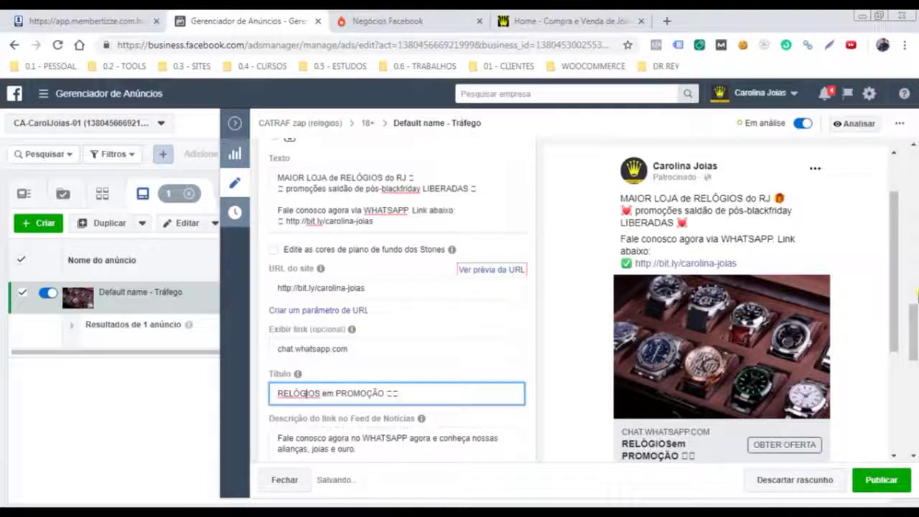
{"action": "key", "text": "Left"}
{"action": "key", "text": "Left"}
{"action": "key", "text": "Left"}
{"action": "key", "text": "Left"}
{"action": "key", "text": "Left"}
{"action": "key", "text": "BackSpace"}
{"action": "key", "text": "Right"}
{"action": "key", "text": "Right"}
{"action": "key", "text": "BackSpace"}
{"action": "type", "text": "L"}
{"action": "key", "text": "Right"}
{"action": "key", "text": "Right"}
{"action": "key", "text": "Right"}
{"action": "key", "text": "Right"}
{"action": "key", "text": "Right"}
{"action": "key", "text": "Right"}
{"action": "key", "text": "Right"}
{"action": "key", "text": "Right"}
{"action": "key", "text": "Right"}
{"action": "key", "text": "Right"}
{"action": "key", "text": "Right"}
{"action": "key", "text": "Right"}
{"action": "key", "text": "Right"}
{"action": "key", "text": "Right"}
{"action": "key", "text": "Right"}
{"action": "key", "text": "Right"}
{"action": "key", "text": "Right"}
{"action": "key", "text": "Right"}
{"action": "key", "text": "Right"}
{"action": "key", "text": "Right"}
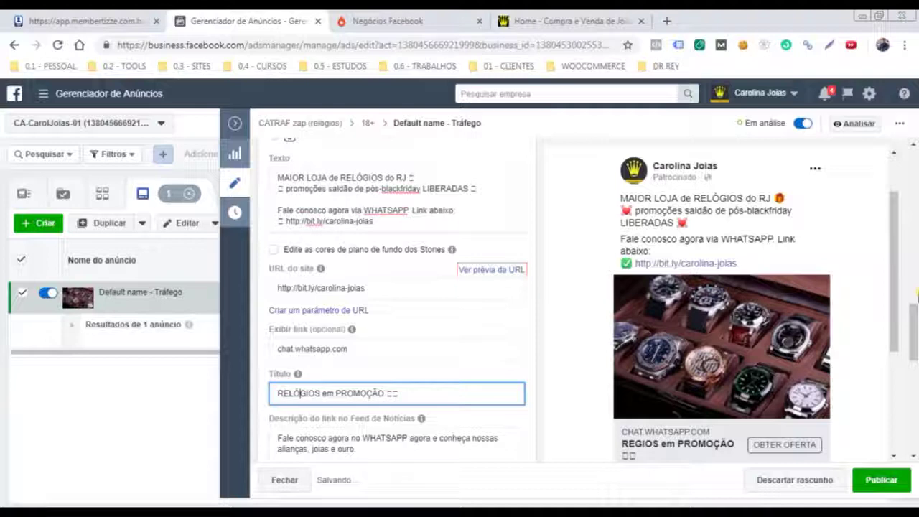
{"action": "left_click", "coordinate": [533, 338]}
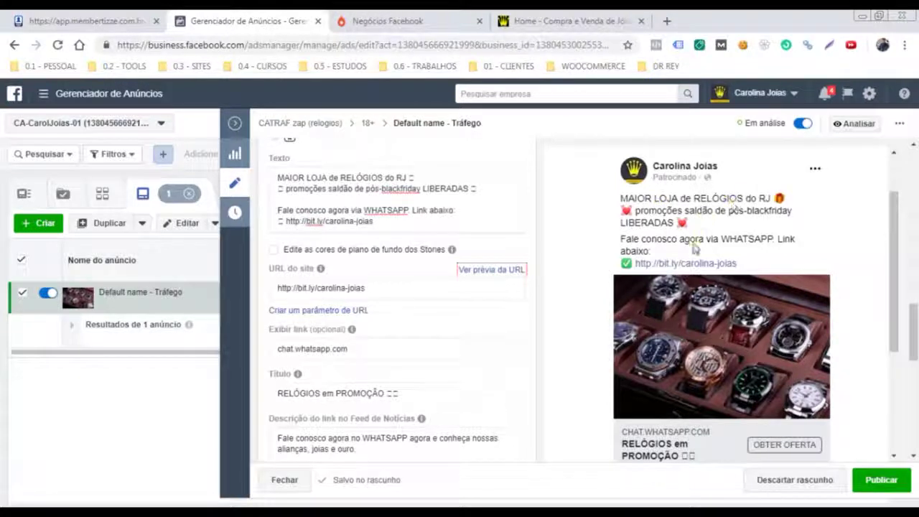
Check the preview of the watches ad, publish the updated ad and close its editor
{"action": "scroll", "coordinate": [695, 248], "scroll_direction": "down", "scroll_amount": 1}
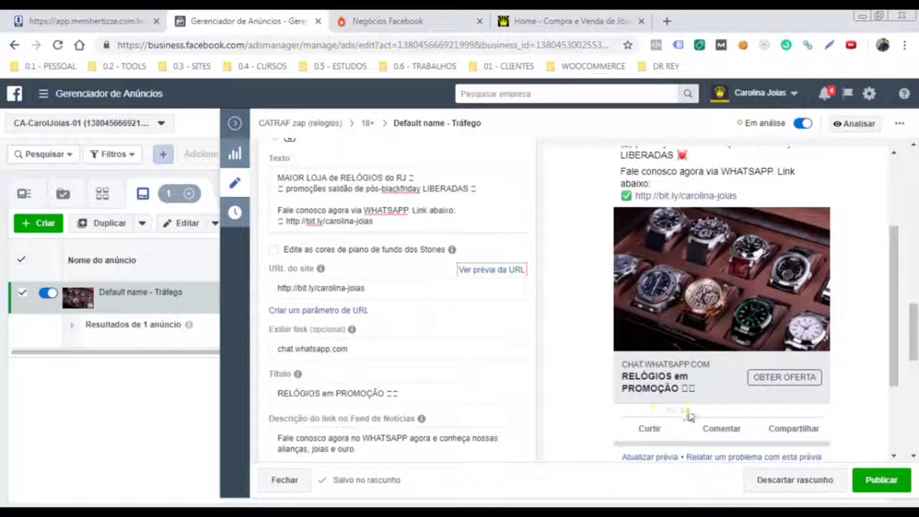
{"action": "scroll", "coordinate": [758, 399], "scroll_direction": "down", "scroll_amount": 1}
{"action": "scroll", "coordinate": [533, 383], "scroll_direction": "down", "scroll_amount": 3}
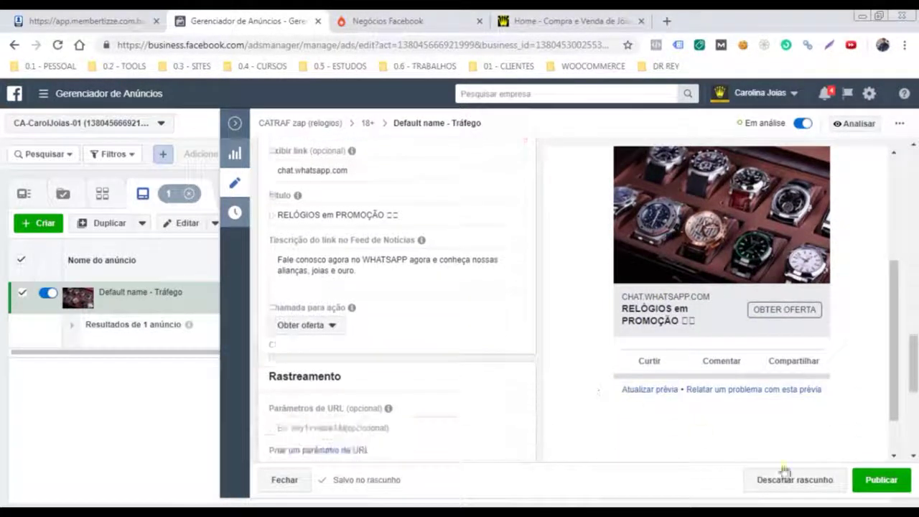
{"action": "left_click", "coordinate": [877, 482]}
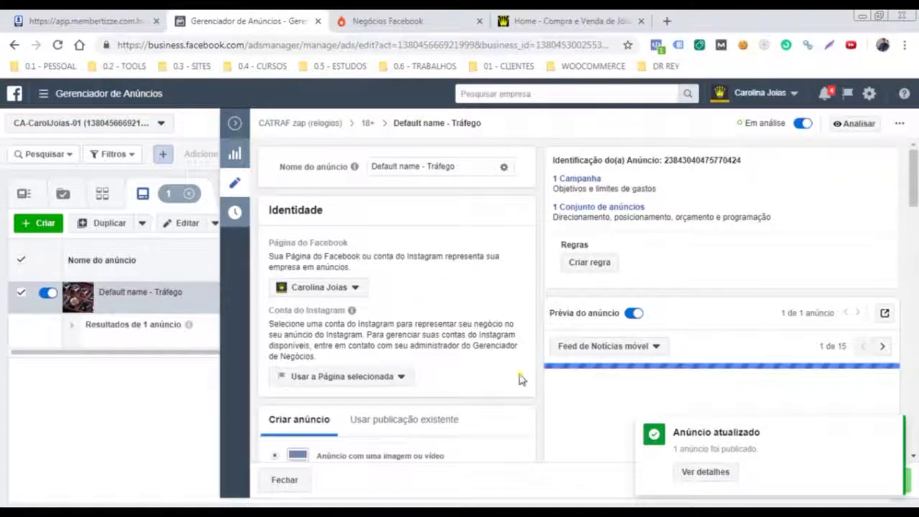
{"action": "left_click", "coordinate": [889, 429]}
{"action": "left_click", "coordinate": [235, 129]}
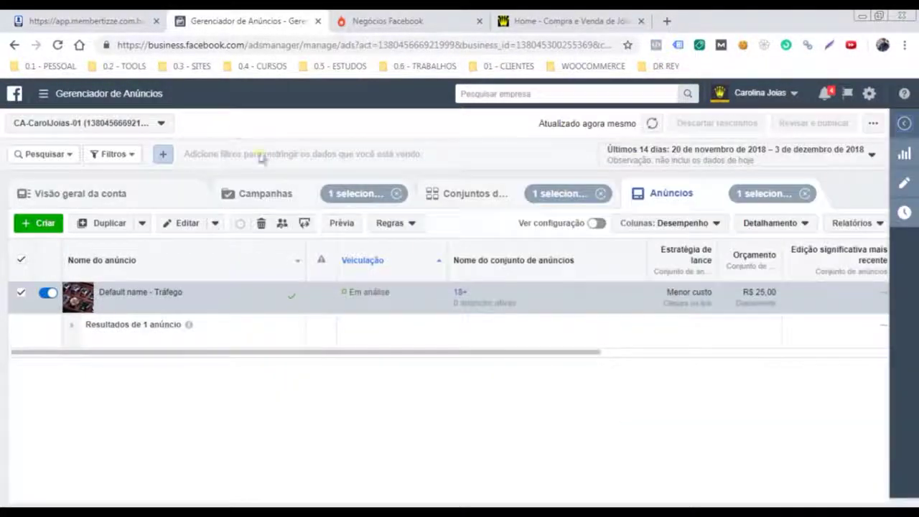
Return to the campaign list and clear the selection of the CATRAF zap (relogios) and CATRAF zap (joias e ouro) campaigns
{"action": "left_click", "coordinate": [266, 196]}
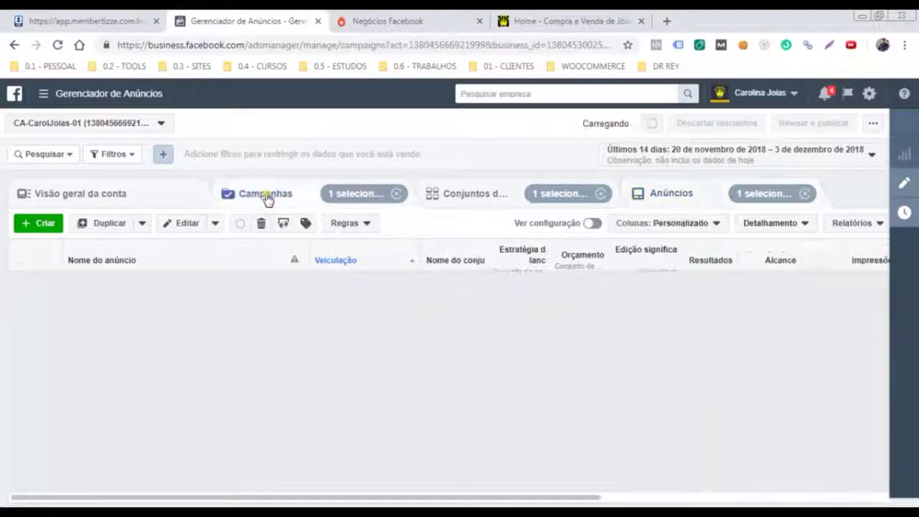
{"action": "left_click", "coordinate": [21, 312]}
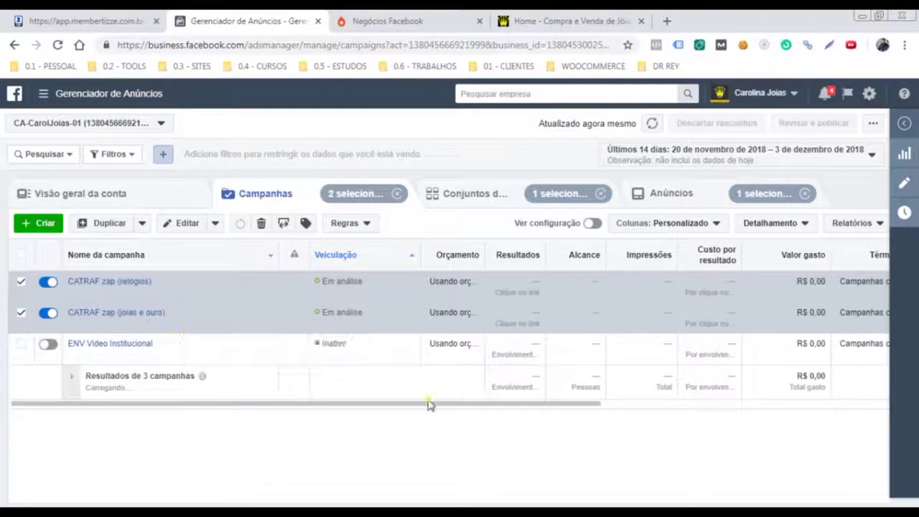
{"action": "left_click_drag", "start_coordinate": [268, 404], "coordinate": [177, 402]}
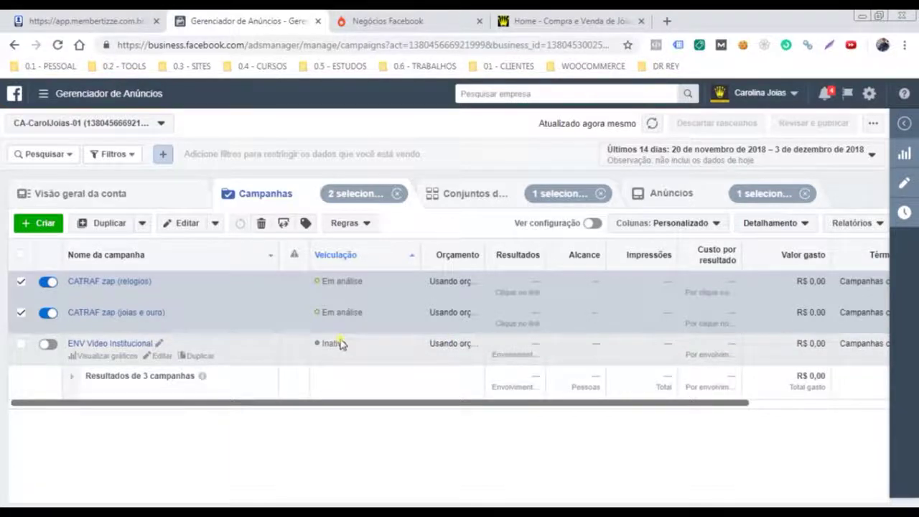
{"action": "left_click", "coordinate": [21, 280]}
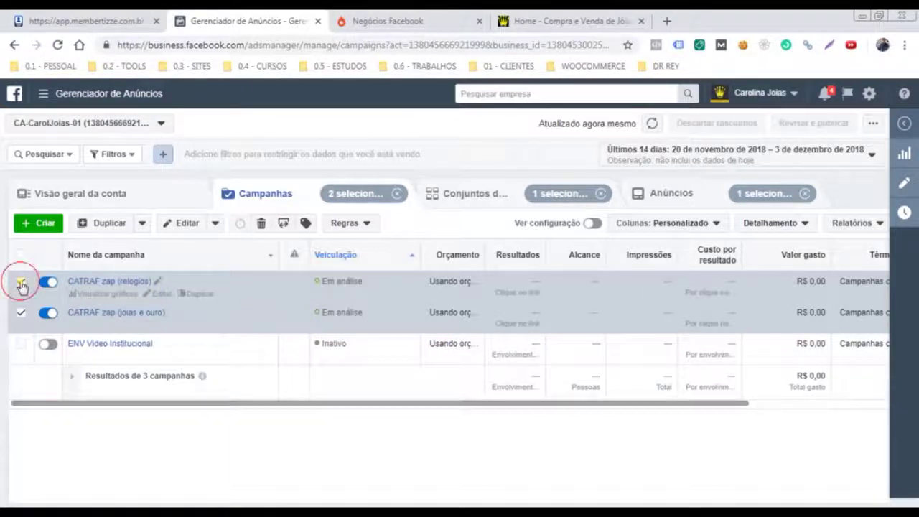
{"action": "left_click", "coordinate": [23, 317]}
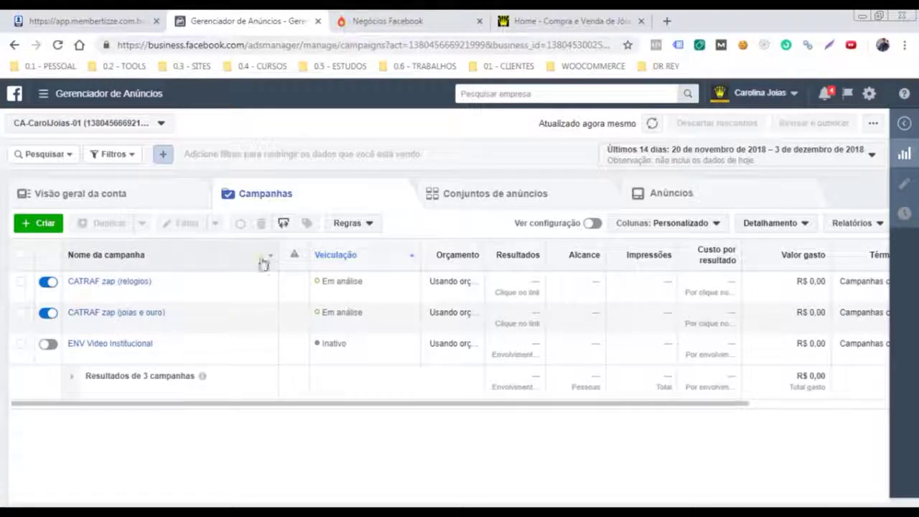
Switch to the Hotmart checkout page and examine the Negócios Facebook product name and the page's address
{"action": "left_click", "coordinate": [360, 20]}
{"action": "left_click", "coordinate": [392, 141]}
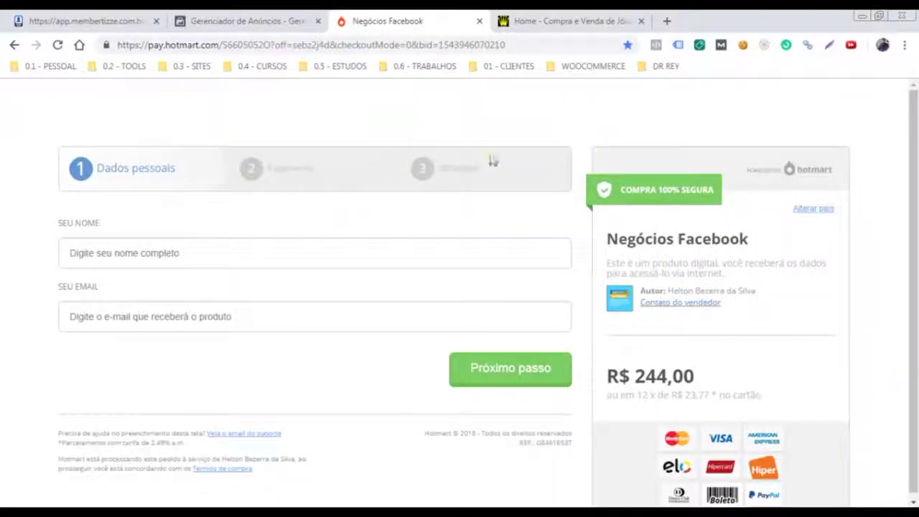
{"action": "double_click", "coordinate": [631, 244]}
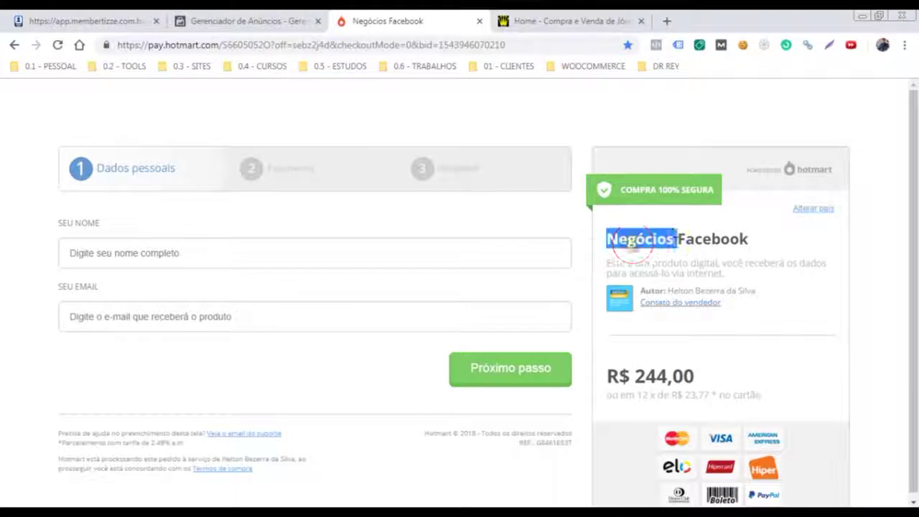
{"action": "left_click_drag", "start_coordinate": [631, 244], "coordinate": [707, 241]}
{"action": "left_click", "coordinate": [790, 240]}
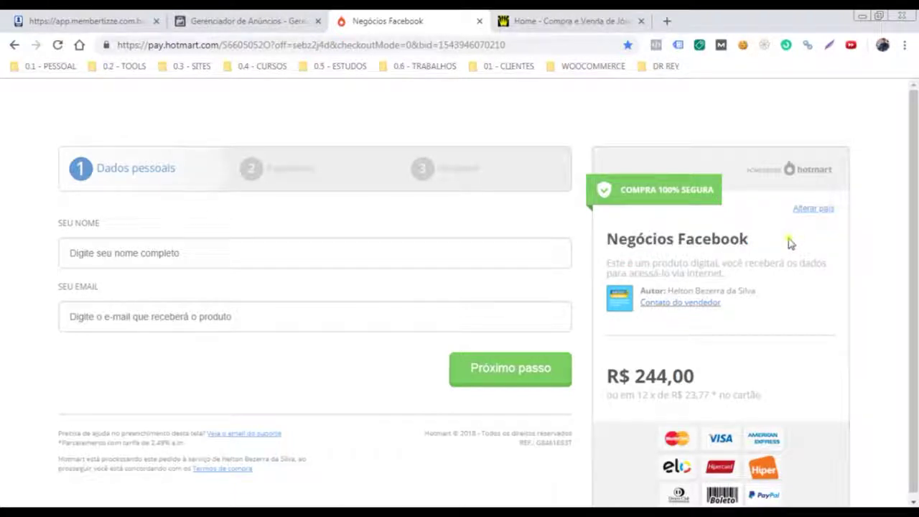
{"action": "left_click", "coordinate": [324, 44]}
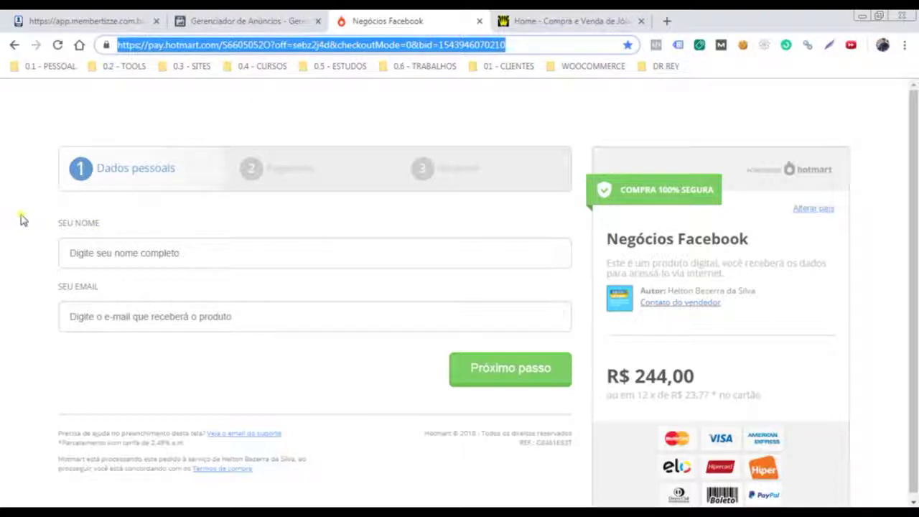
Return to Ads Manager, start creating a new campaign and look through the available marketing objectives
{"action": "left_click", "coordinate": [201, 20]}
{"action": "left_click", "coordinate": [49, 223]}
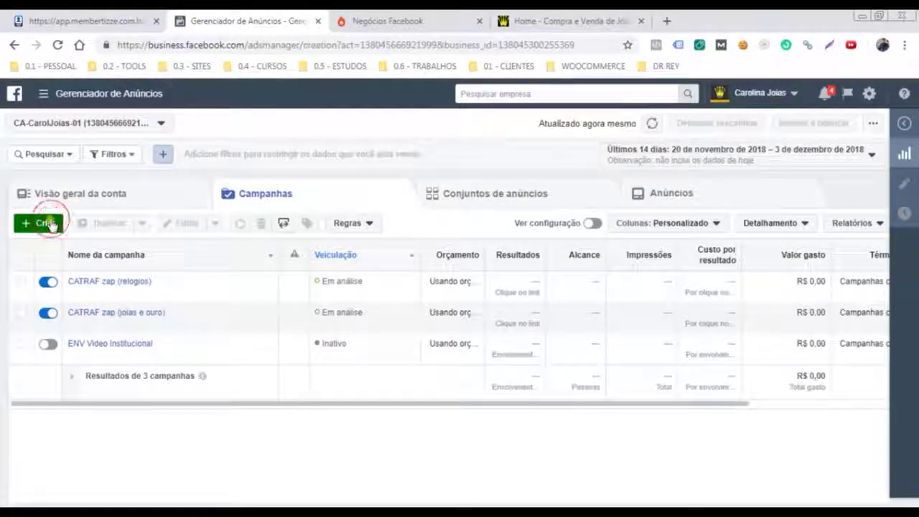
{"action": "scroll", "coordinate": [572, 267], "scroll_direction": "down", "scroll_amount": 1}
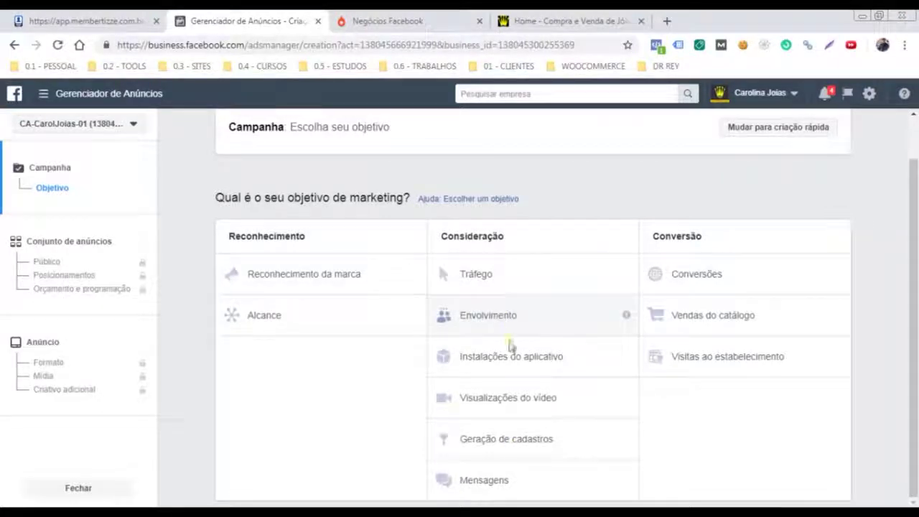
{"action": "left_click", "coordinate": [319, 396]}
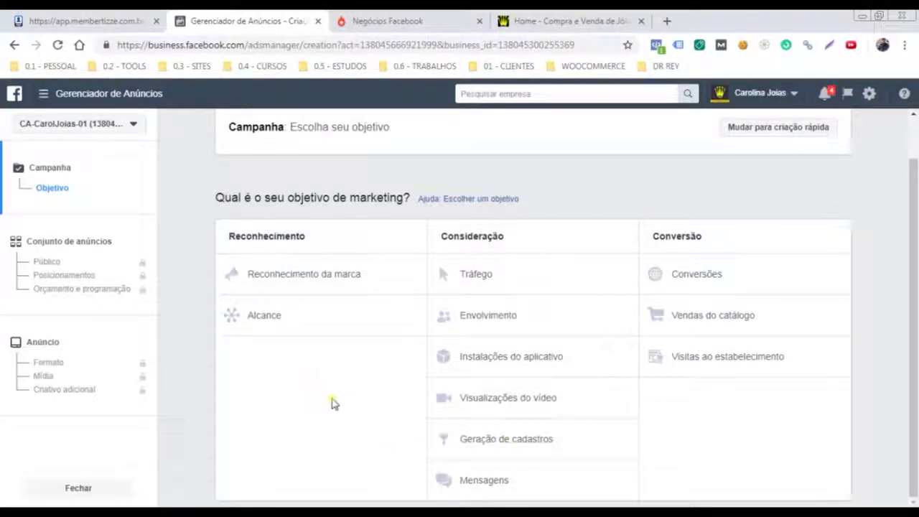
{"action": "scroll", "coordinate": [349, 415], "scroll_direction": "up", "scroll_amount": 1}
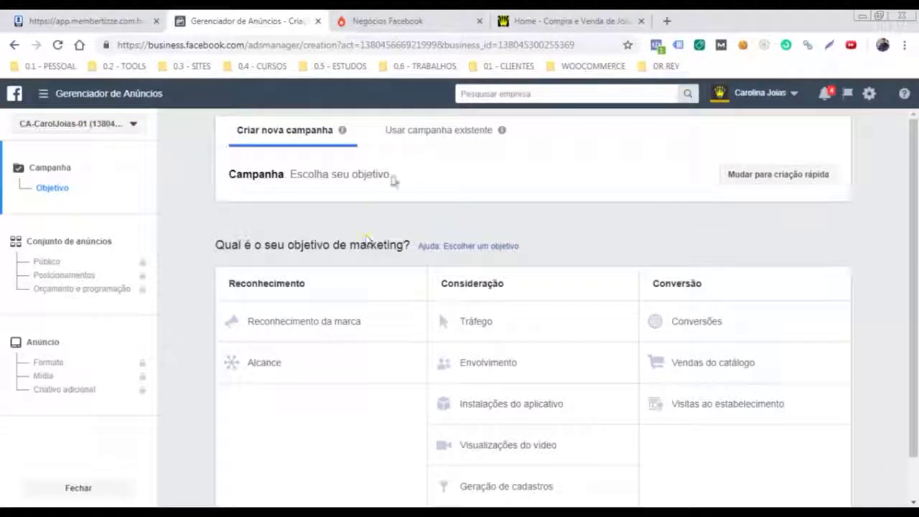
Switch back to the Hotmart checkout page for Negócios Facebook
{"action": "left_click", "coordinate": [384, 21]}
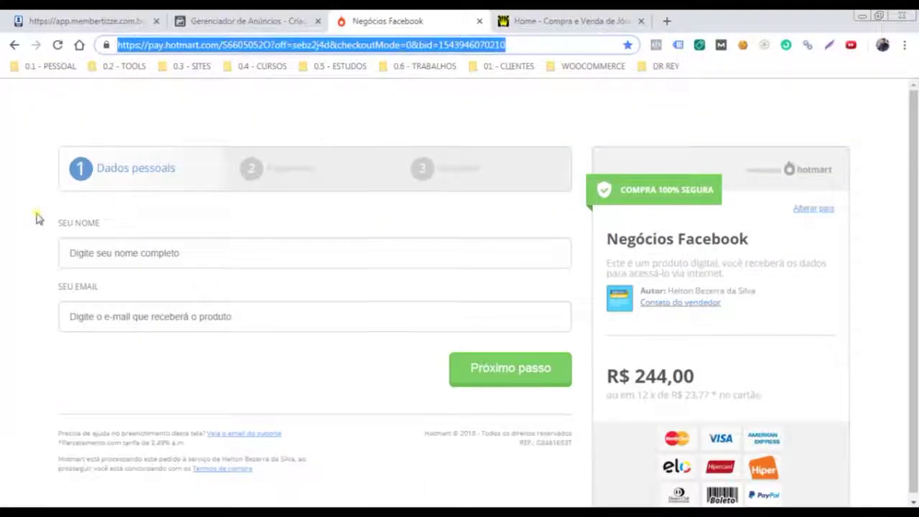